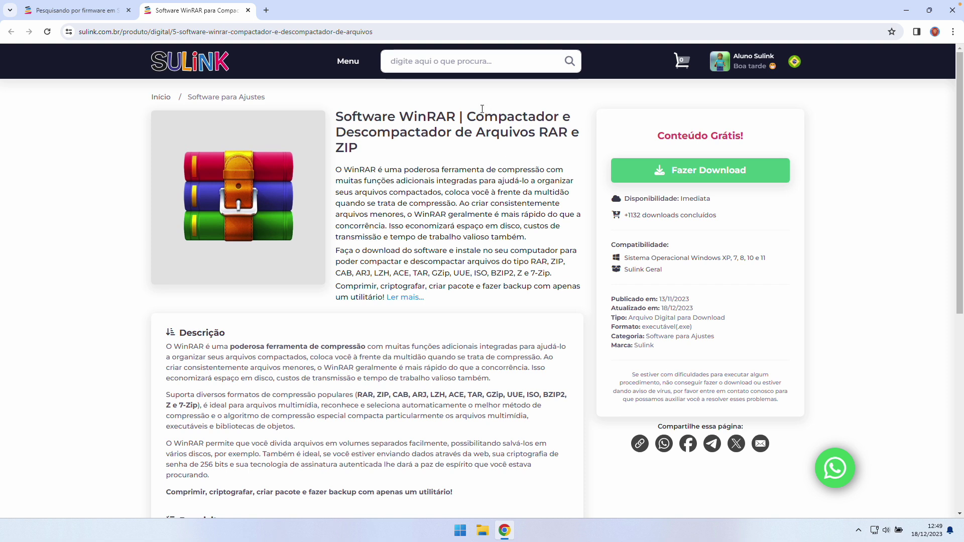
Search the Sulink site for "winrar" and download the WinRAR installer for Windows 64bits
left_click(444, 65)
type("winrar")
key("Return")
left_click(680, 176)
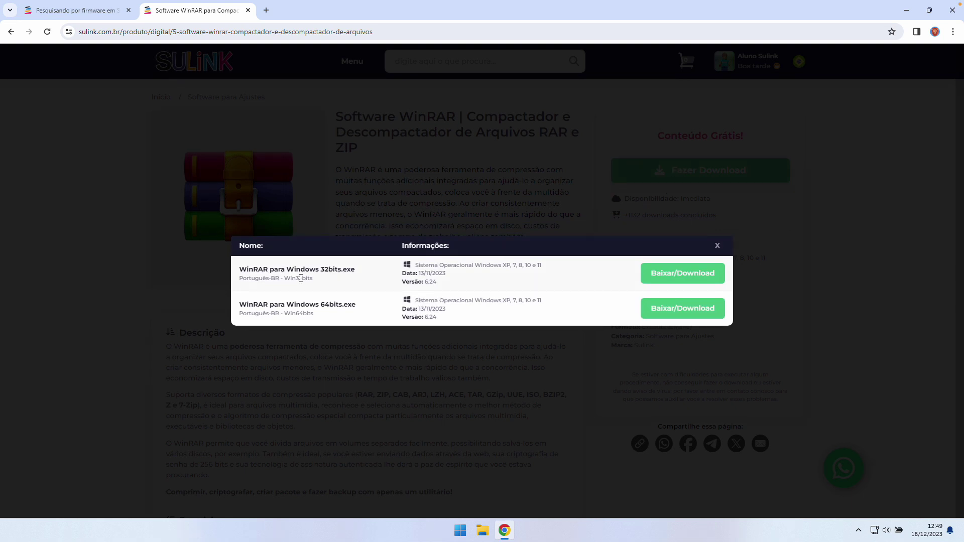
left_click_drag(306, 269, 328, 269)
left_click_drag(315, 305, 333, 304)
left_click(653, 308)
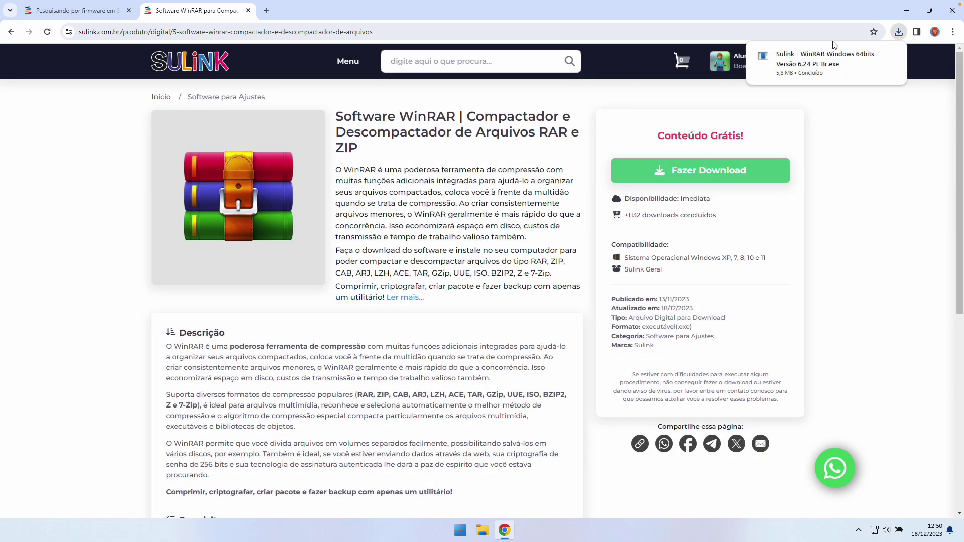
Run the downloaded WinRAR 6.24 installer, allow it to make changes, and install it with the default folder and file associations
left_click(804, 63)
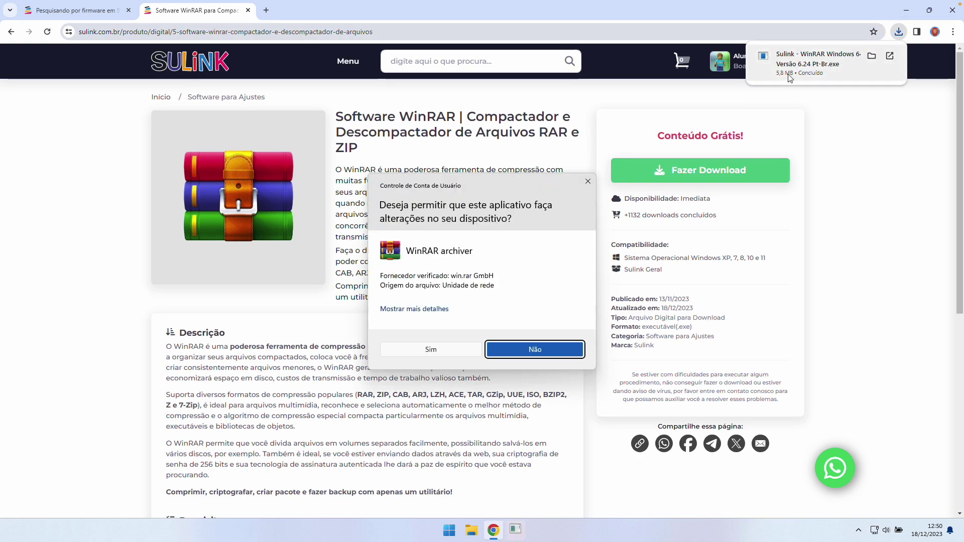
left_click(442, 350)
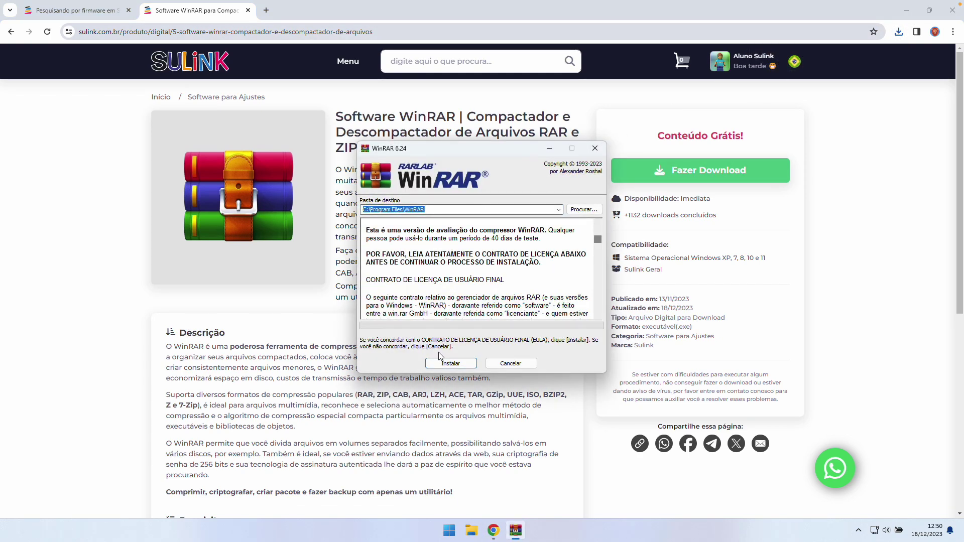
left_click(448, 364)
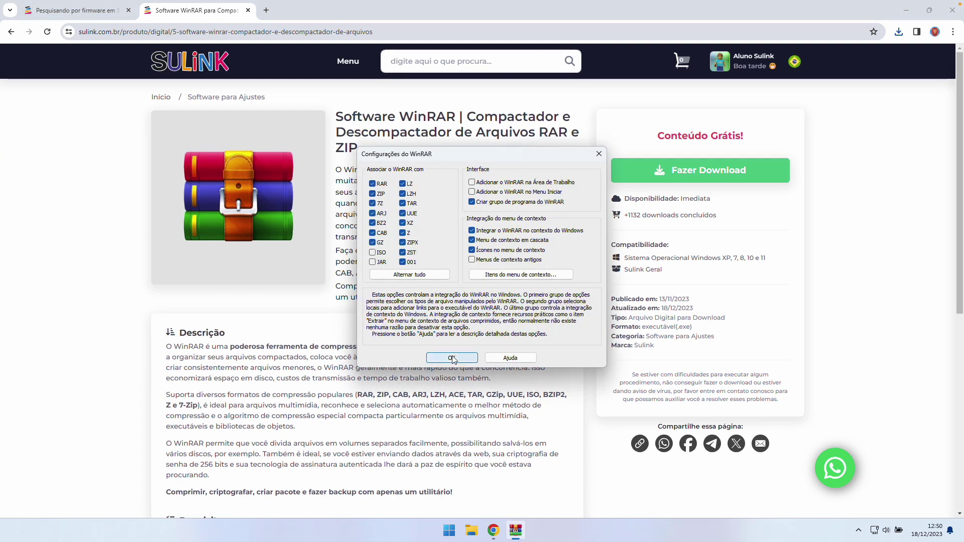
left_click(451, 358)
left_click(481, 357)
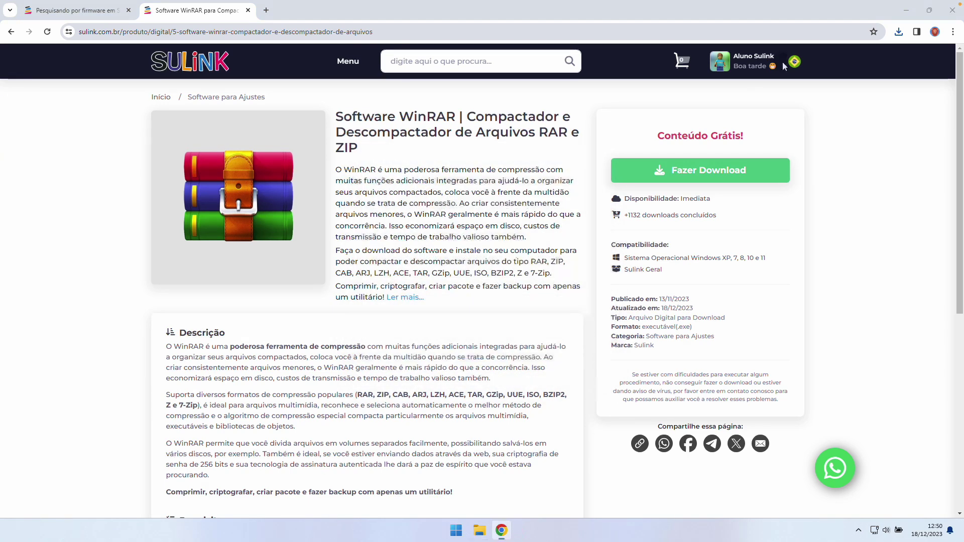
left_click(757, 111)
Move the Epson WF-C5710 firmware RAR to the middle of the desktop and open it once with Explorador de Arquivos, showing full file names
left_click(906, 10)
left_click_drag(23, 170, 415, 213)
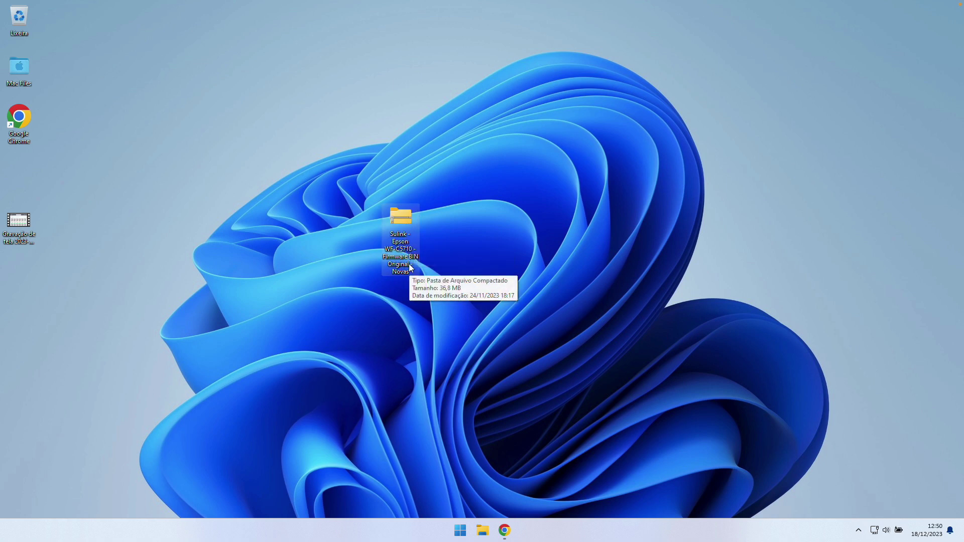
double_click(405, 253)
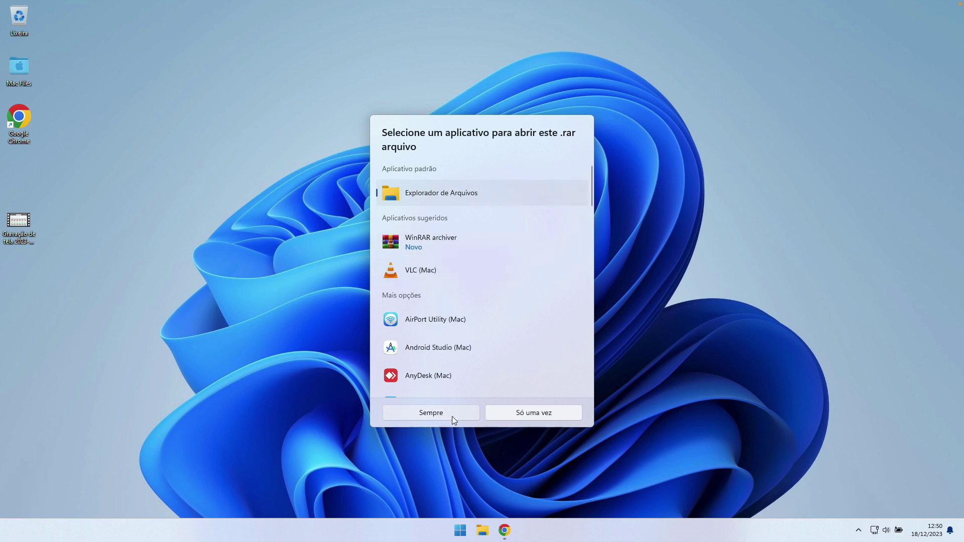
left_click(511, 415)
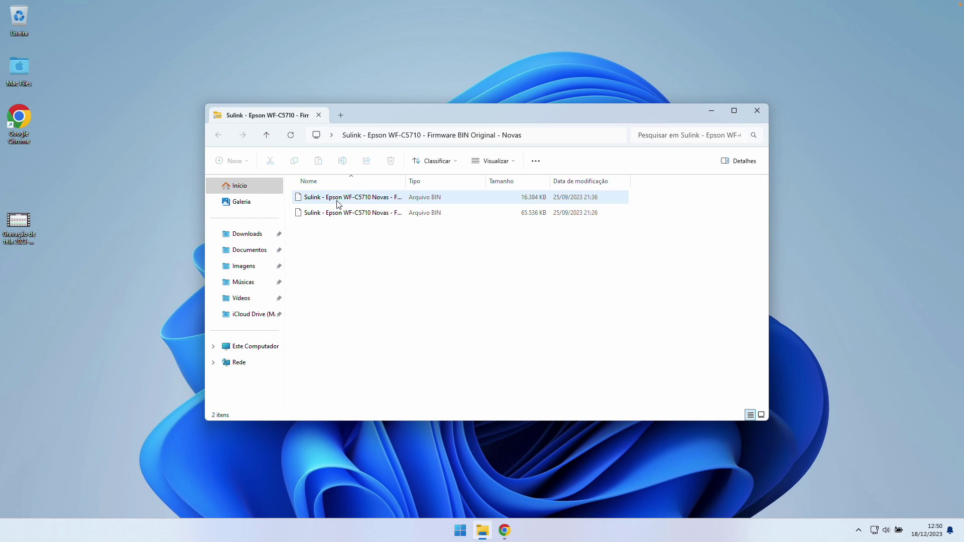
left_click_drag(406, 184, 522, 183)
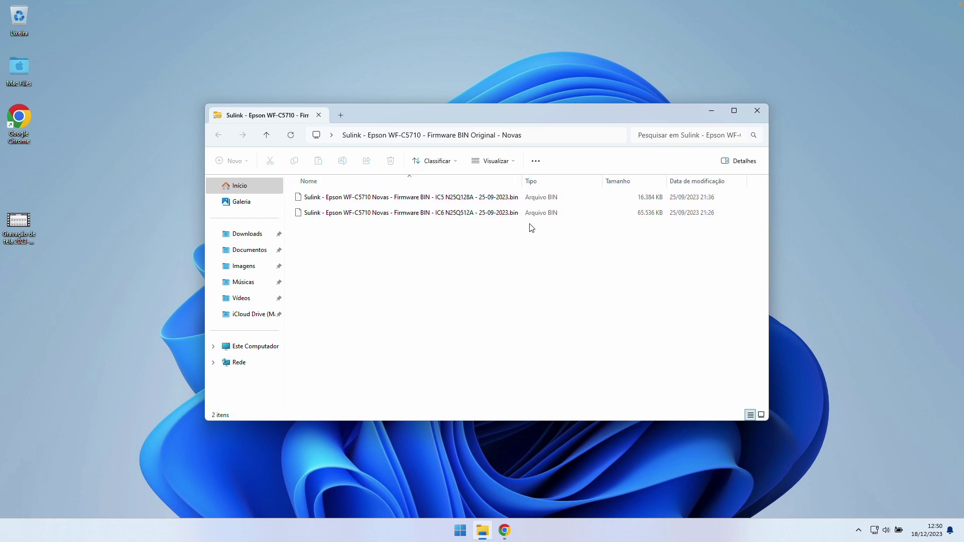
Try to copy the IC5 N25Q128A BIN file from the archive to the desktop, and close the archive window
left_click(422, 200)
left_click(426, 80)
key("ctrl+v")
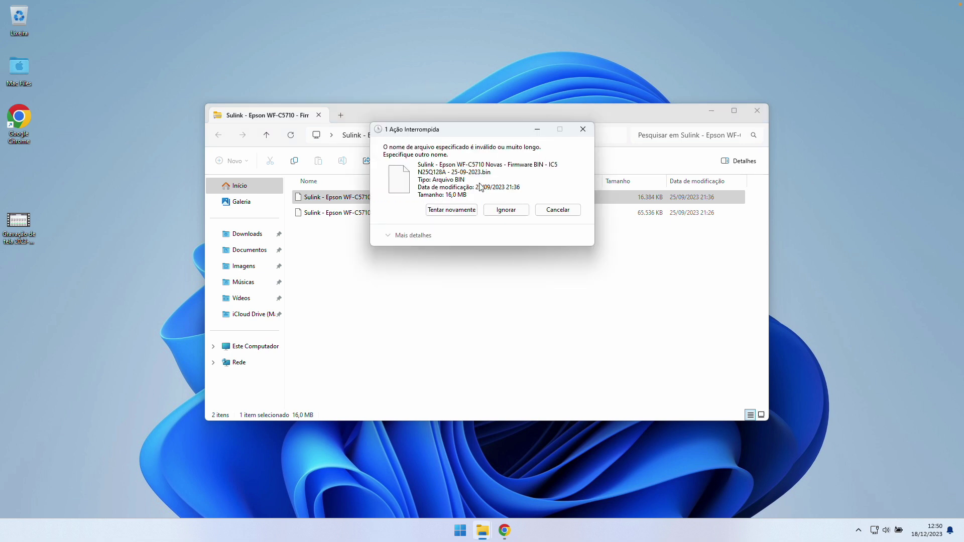
left_click(547, 209)
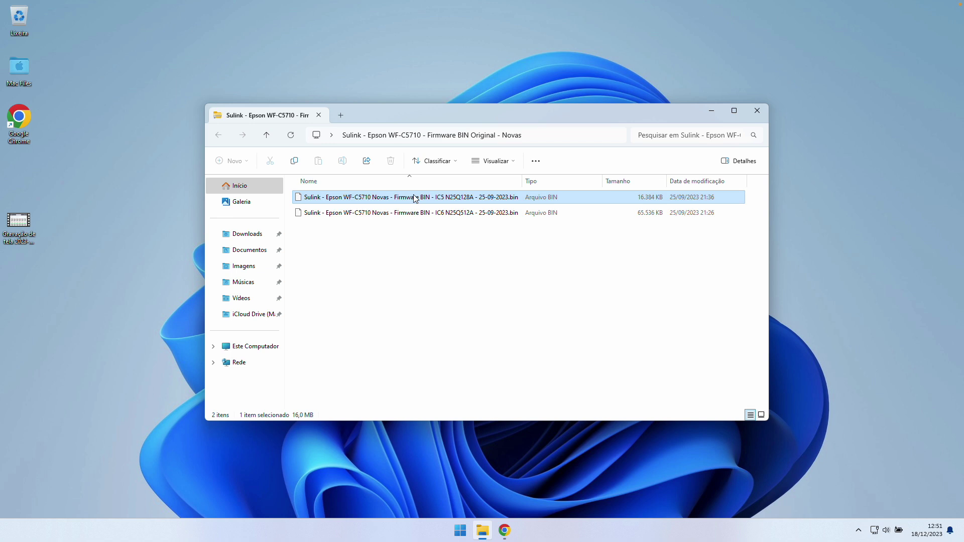
left_click(748, 112)
double_click(402, 224)
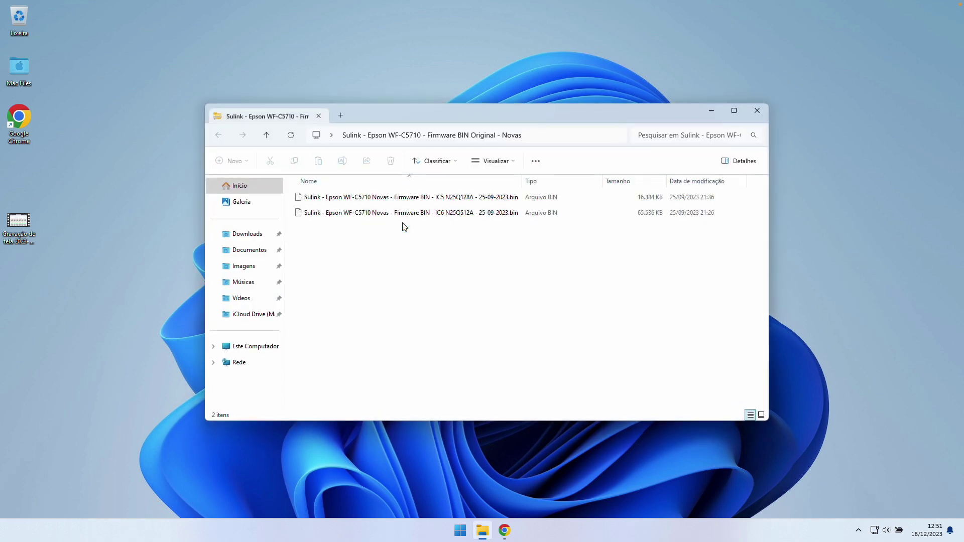
left_click(763, 116)
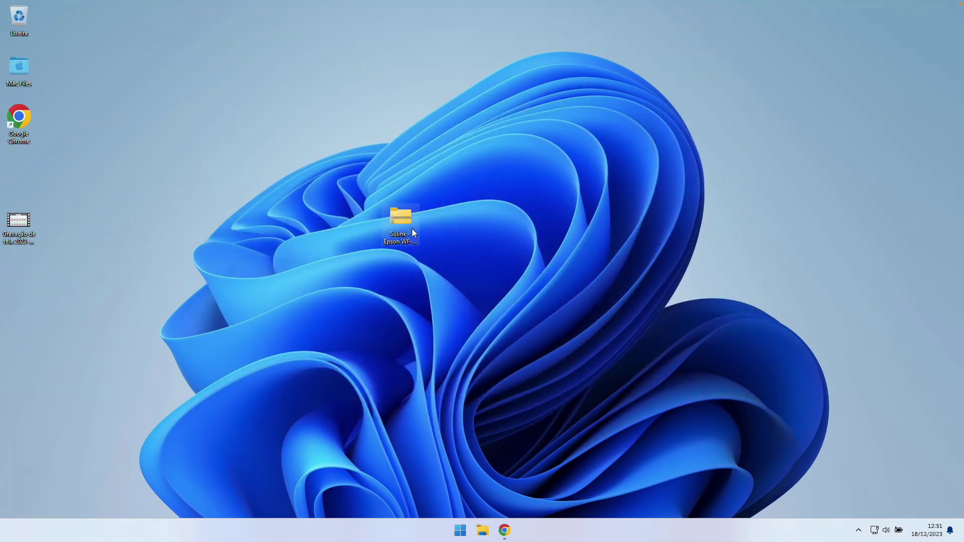
Set WinRAR archiver as the app that always opens .rar files, dismiss its pop-up and minimize the opened archive
right_click(412, 228)
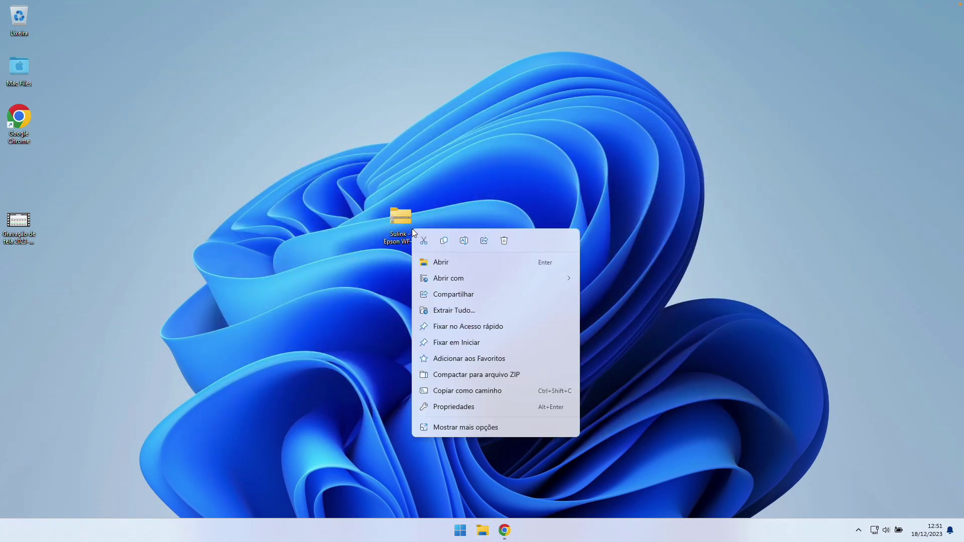
left_click(479, 428)
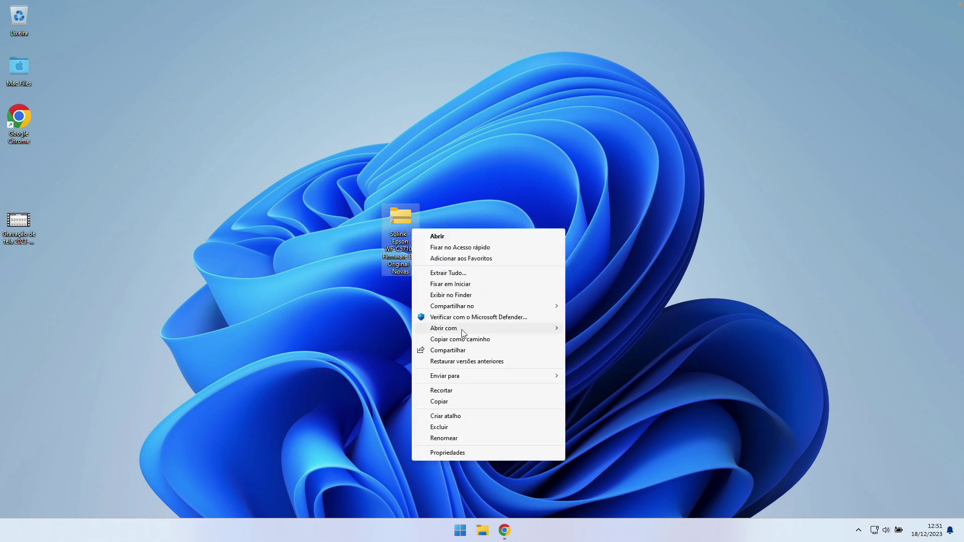
mouse_move(462, 330)
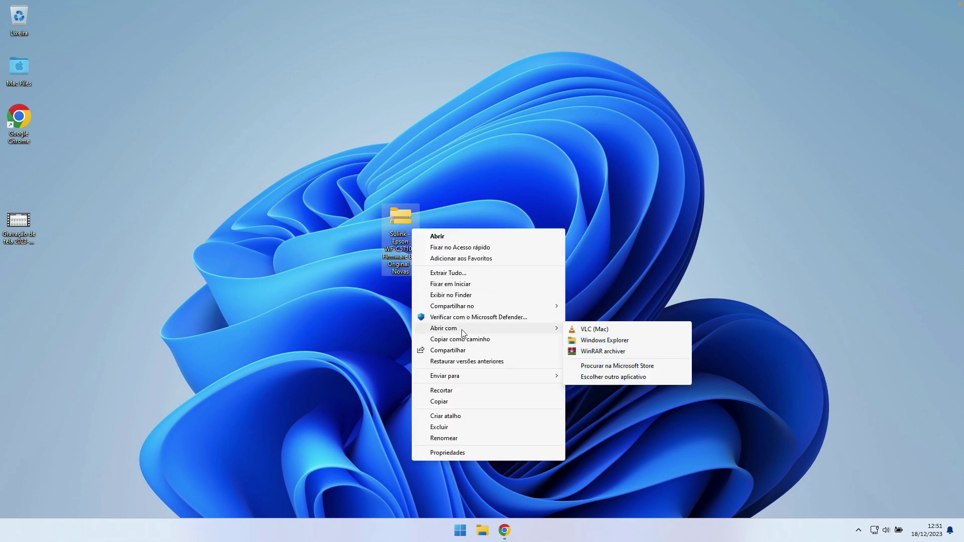
left_click(604, 378)
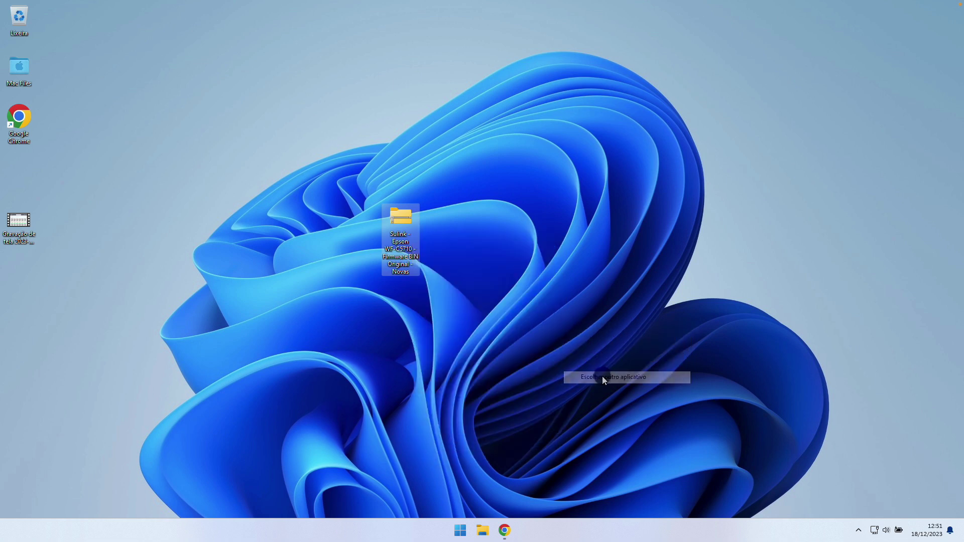
left_click(438, 273)
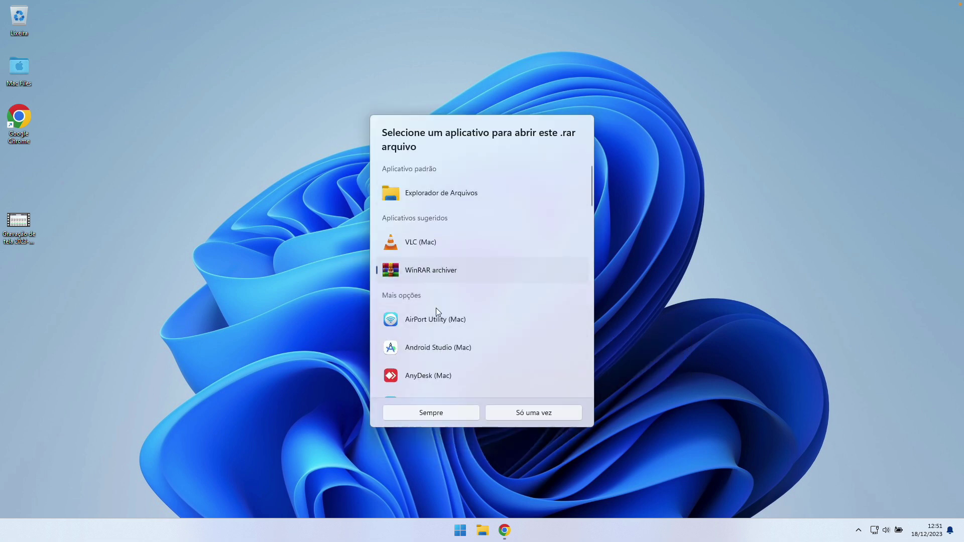
left_click(448, 415)
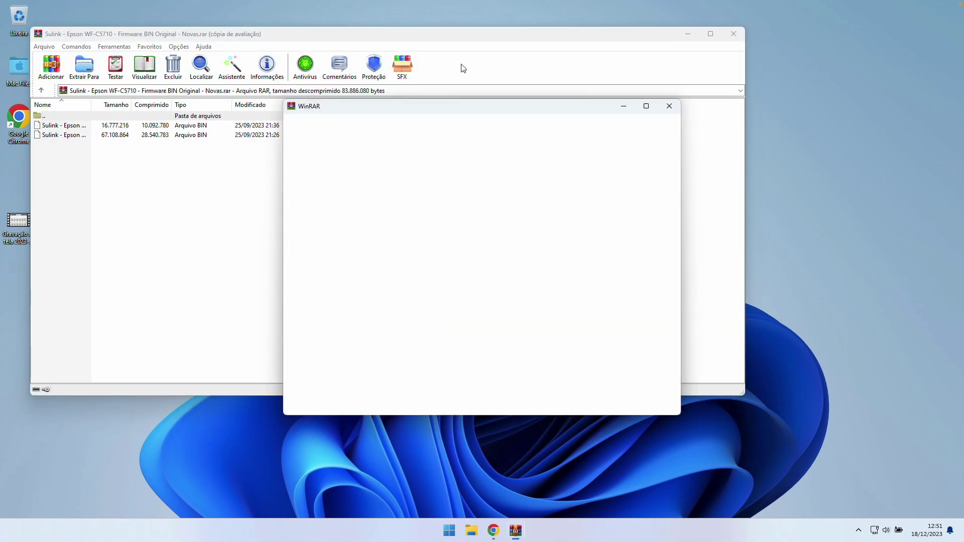
left_click(668, 106)
left_click(686, 34)
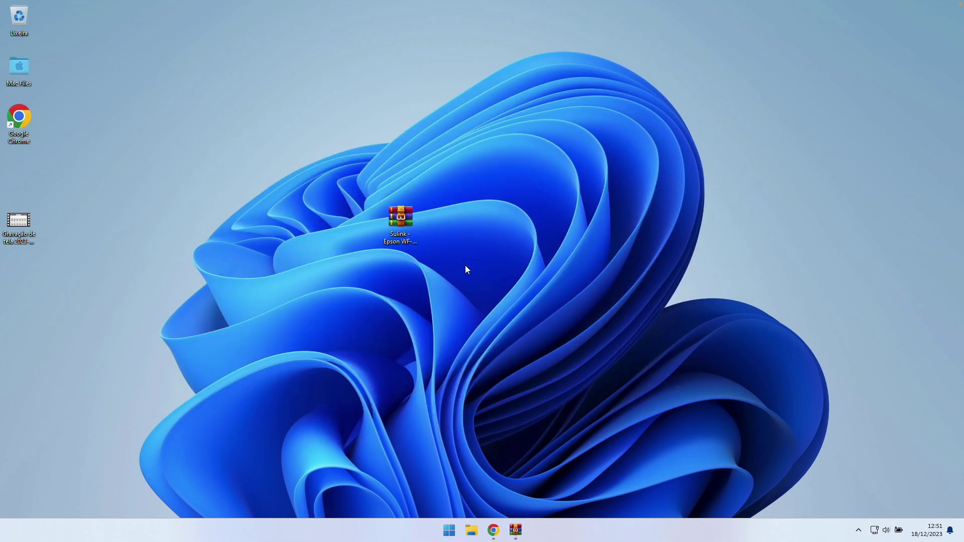
Move the firmware RAR higher on the desktop and check that it opens in WinRAR, closing it again
left_click_drag(400, 216, 324, 115)
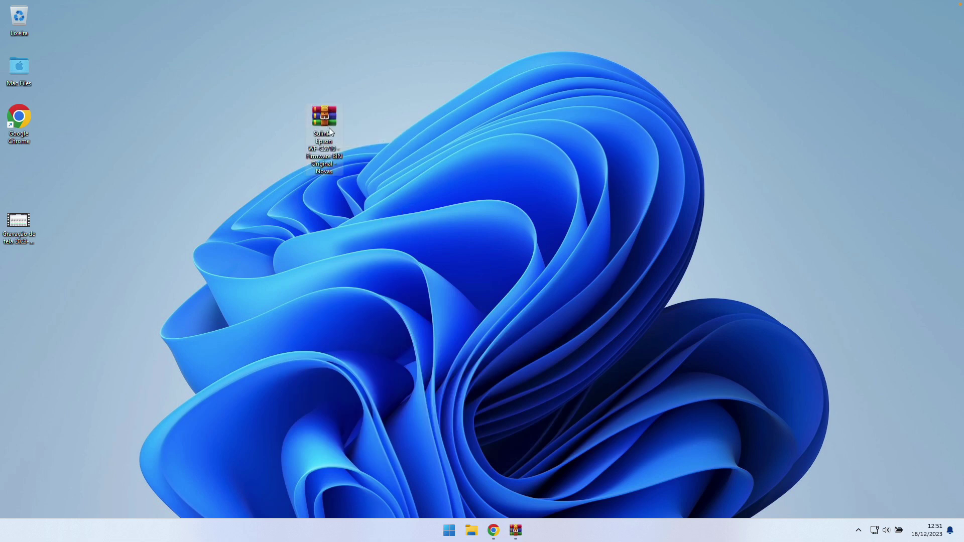
double_click(330, 128)
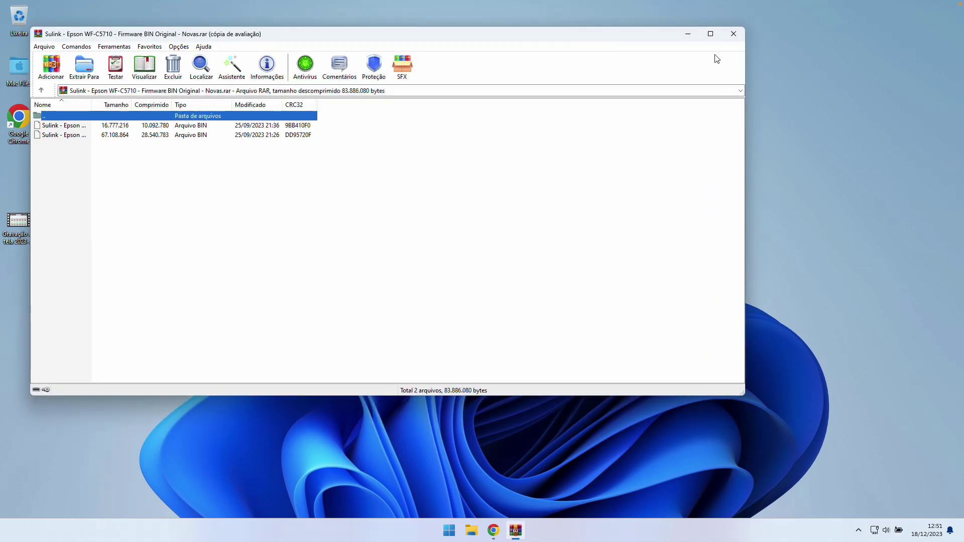
left_click(733, 34)
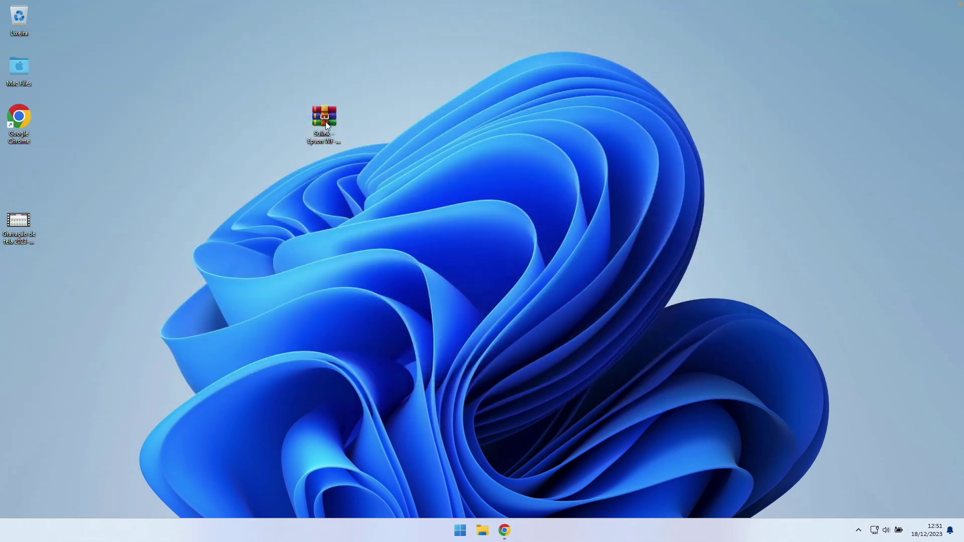
Open the firmware RAR in WinRAR, fit the name column to the full file names, and extract both BIN files to the desktop
double_click(326, 122)
left_click_drag(272, 34, 443, 111)
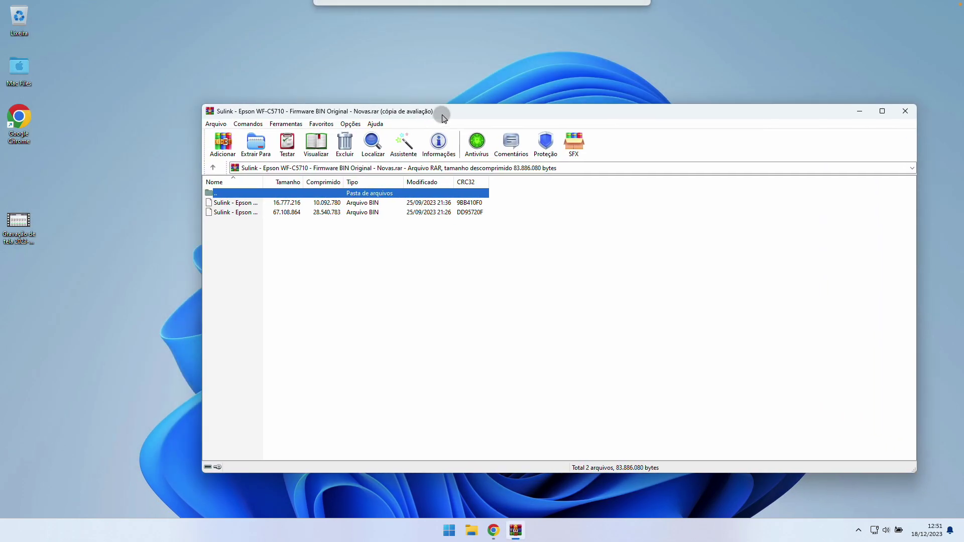
double_click(299, 184)
left_click_drag(394, 231, 336, 78)
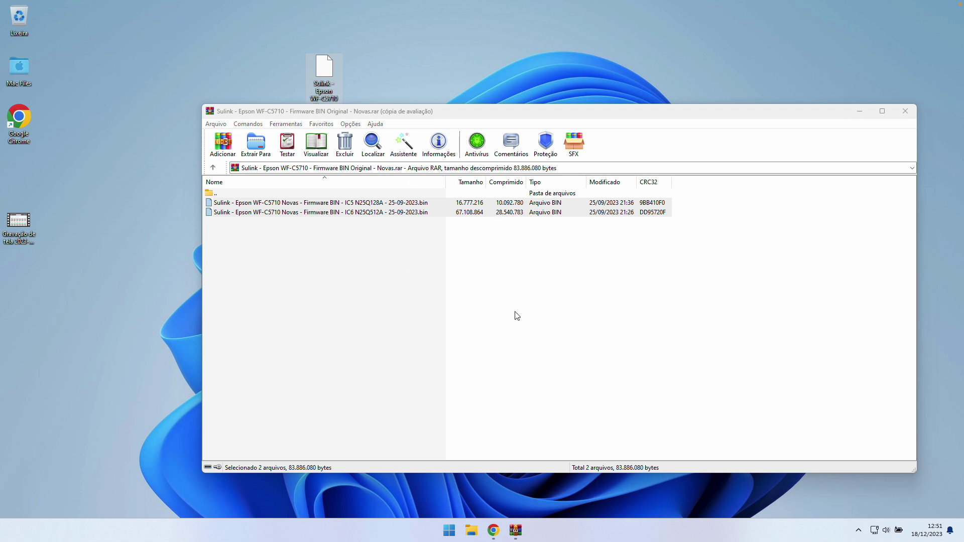
Move the WinRAR window aside and arrange the two extracted BIN files in a column with the RAR archive beside them
left_click_drag(394, 110, 534, 116)
left_click_drag(323, 74, 178, 79)
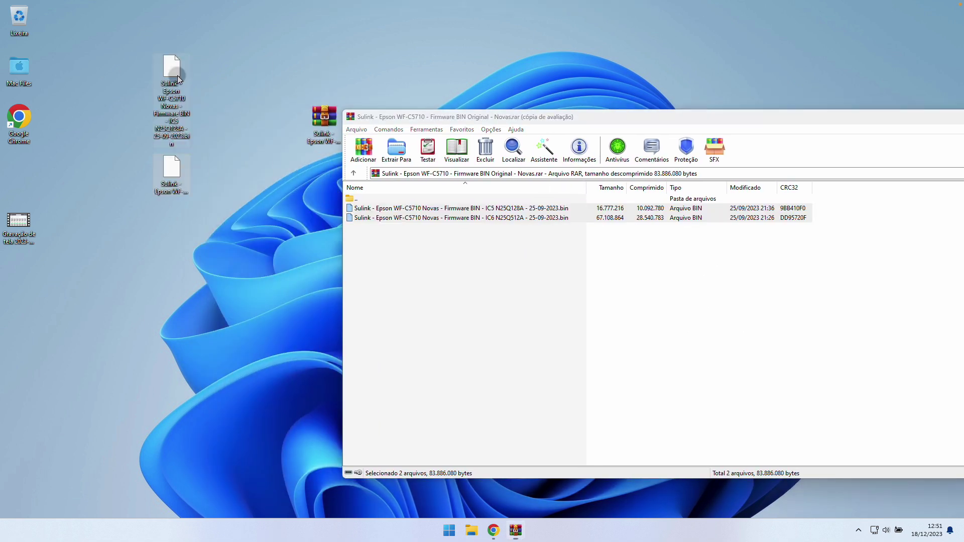
left_click(190, 177)
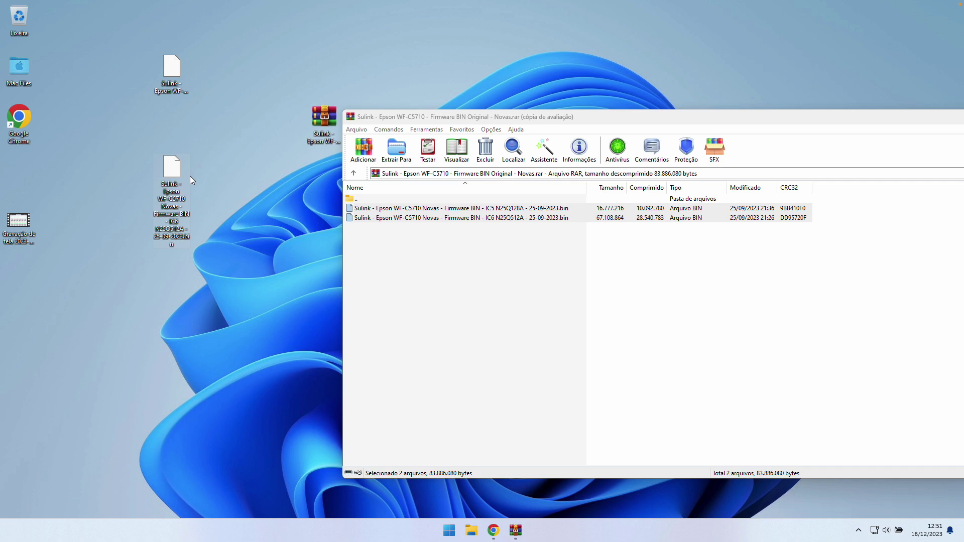
left_click_drag(323, 118, 248, 71)
left_click_drag(178, 184, 171, 134)
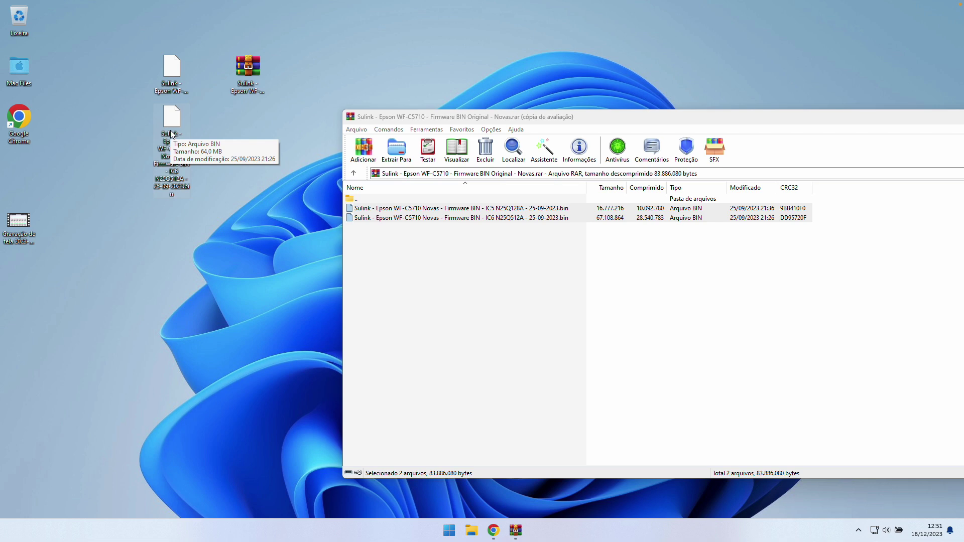
Place the RAR archive directly to the left of the two BIN files on the desktop and close the WinRAR window
left_click_drag(429, 117, 303, 94)
left_click(303, 202)
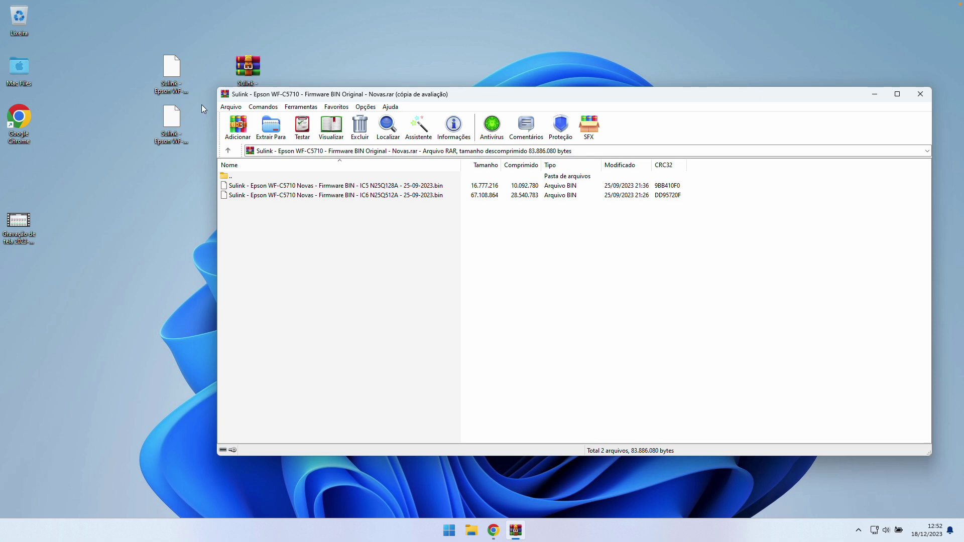
left_click_drag(250, 67, 154, 94)
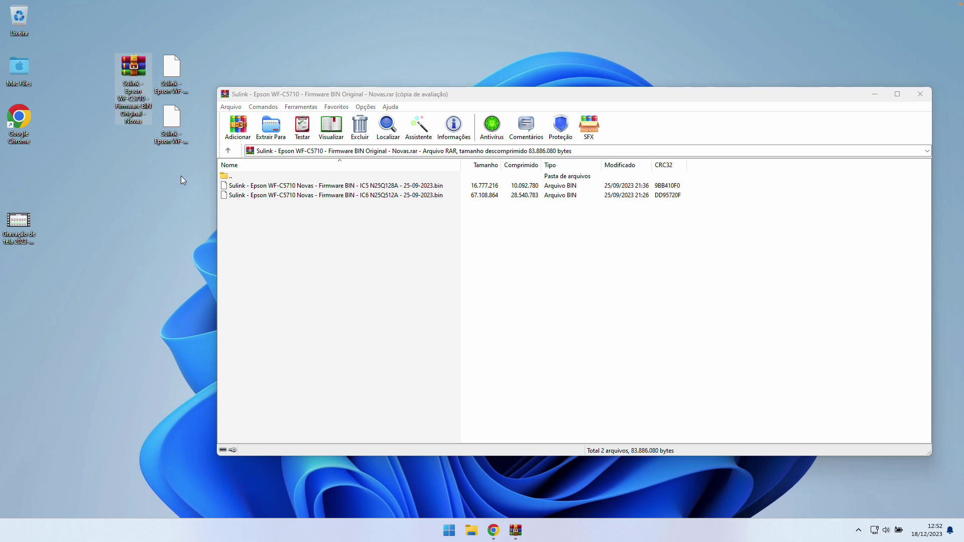
key("alt+F4")
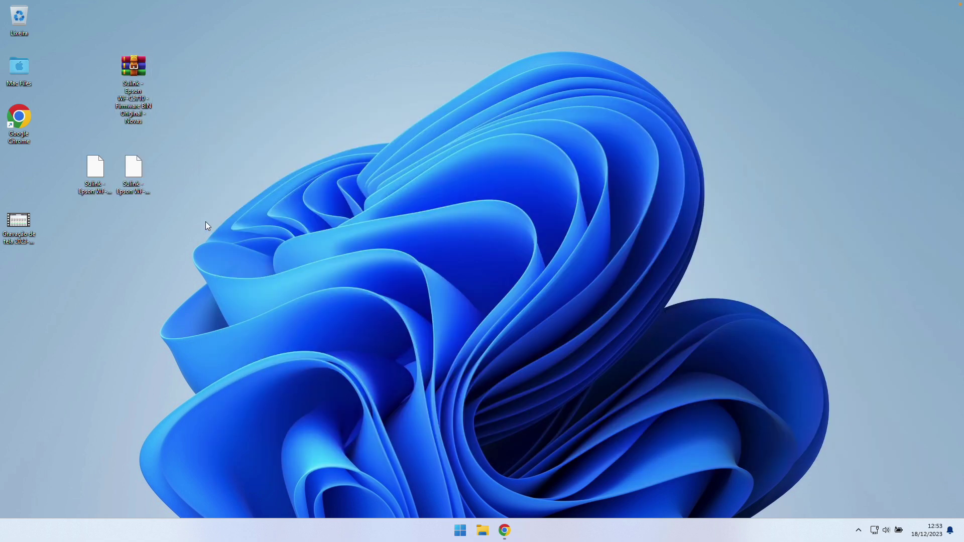
Compress the two extracted BIN files on the desktop into one RAR archive with WinRAR, naming it "Teste" followed by a first name
left_click_drag(196, 222, 92, 171)
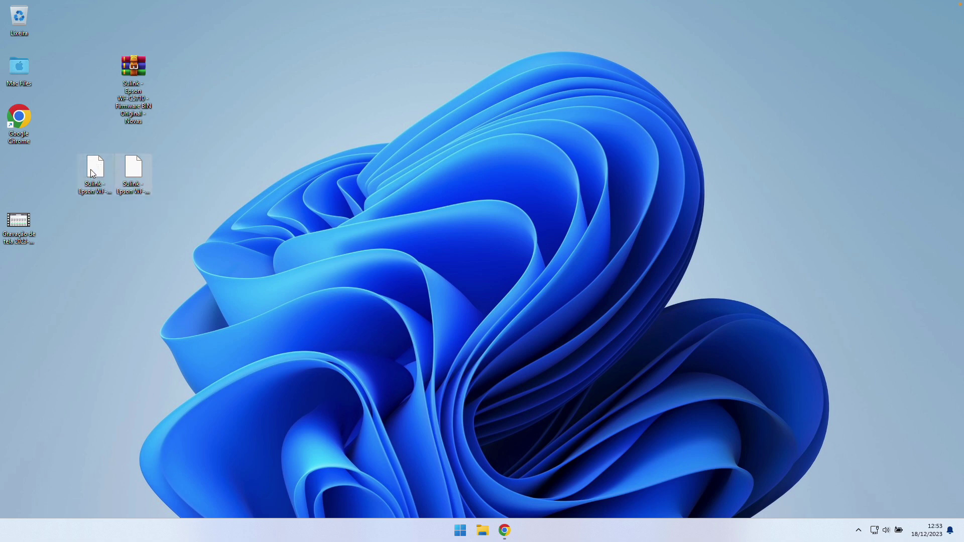
left_click_drag(195, 257, 92, 168)
right_click(99, 174)
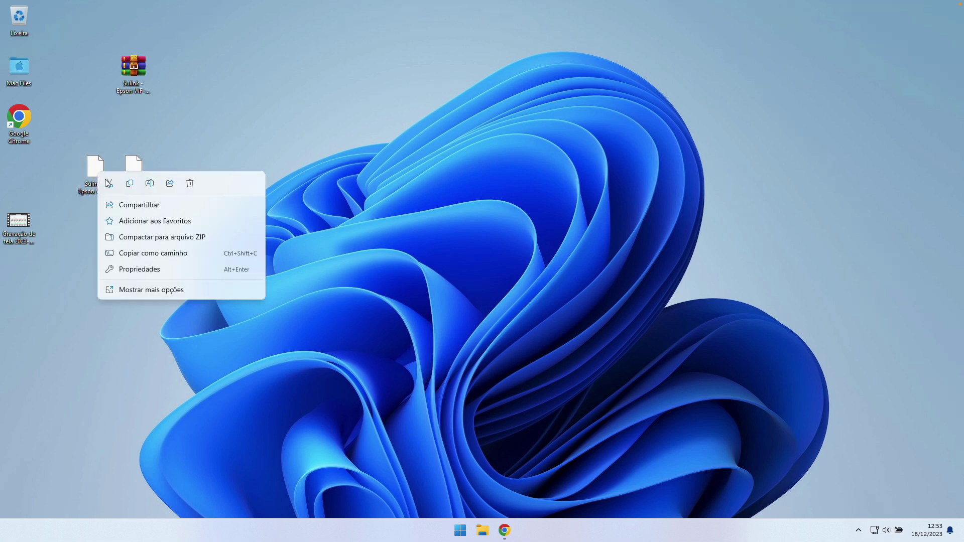
left_click(127, 295)
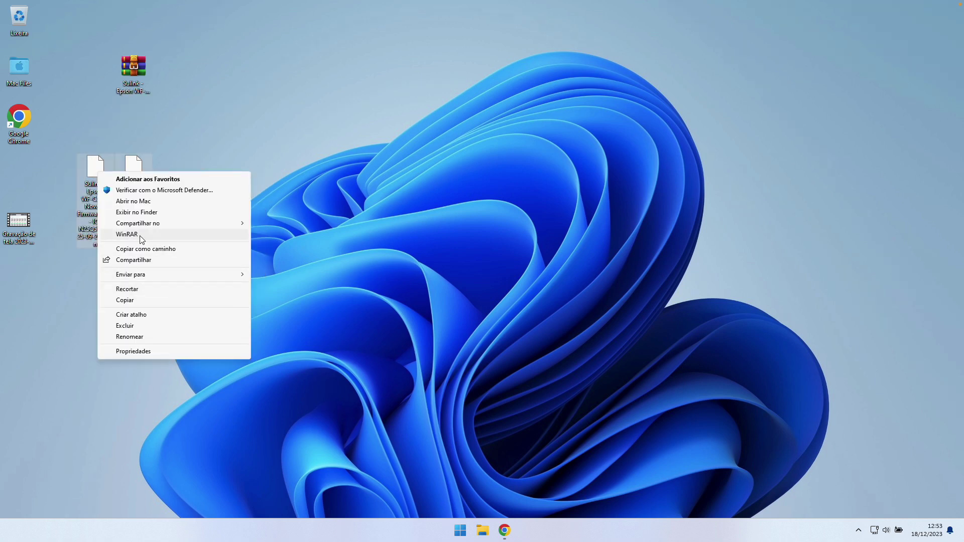
mouse_move(135, 235)
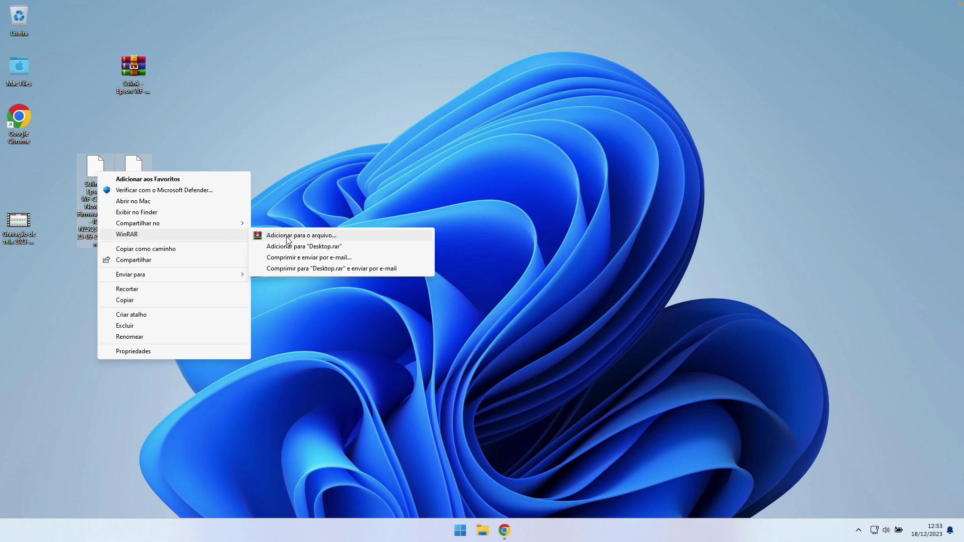
left_click(302, 236)
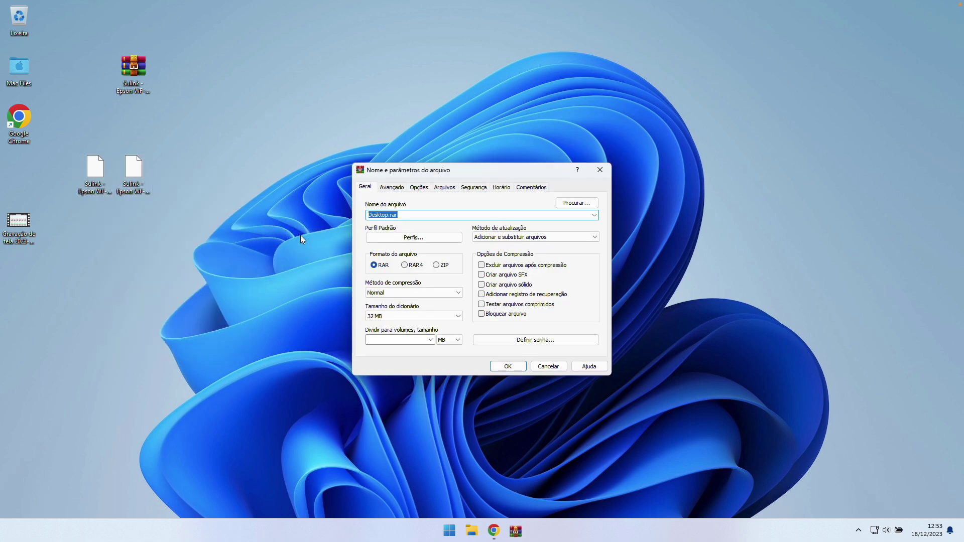
type("Te")
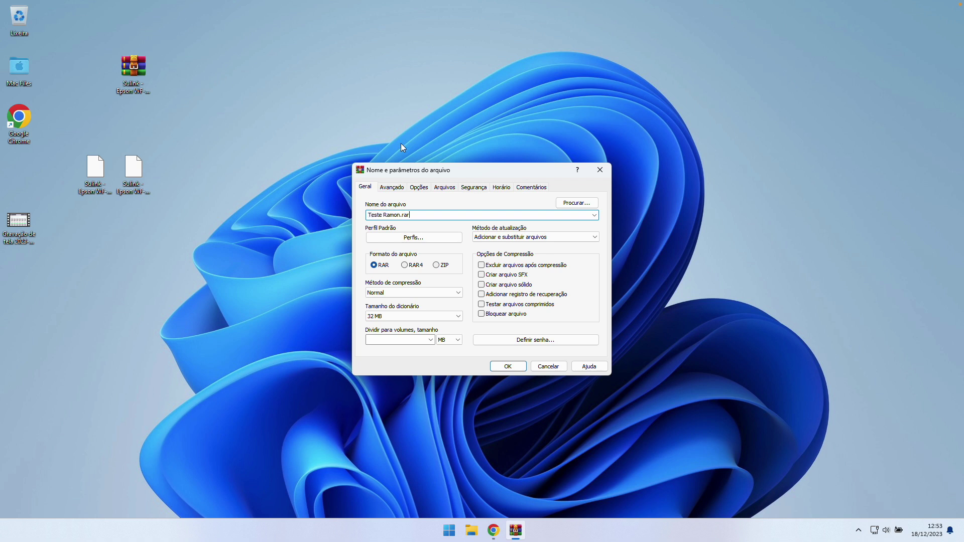
left_click(507, 366)
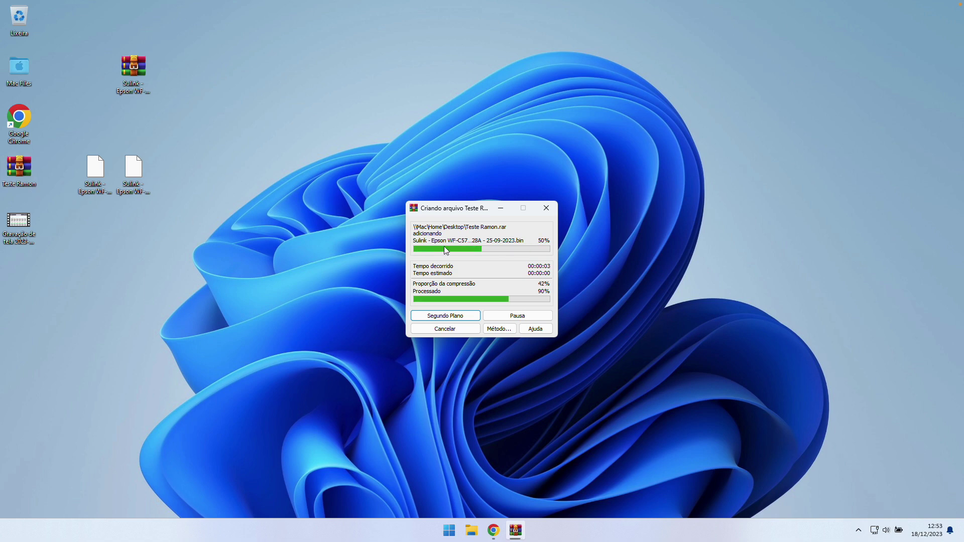
Check the new archive's contents in WinRAR, close it, and place the archive on the empty desktop area right of the firmware RAR, slightly lower
left_click_drag(19, 168, 324, 171)
double_click(324, 168)
left_click_drag(361, 242, 297, 190)
left_click(380, 358)
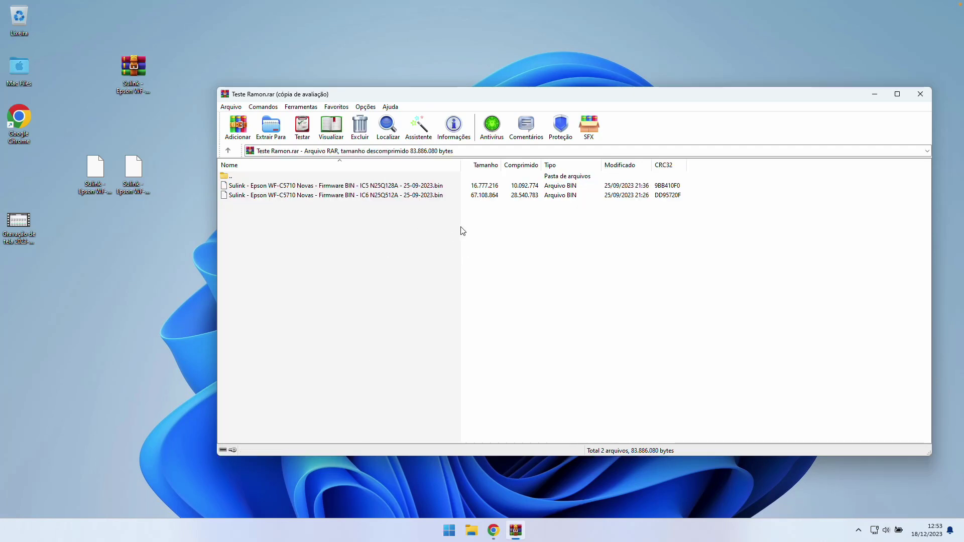
left_click(922, 91)
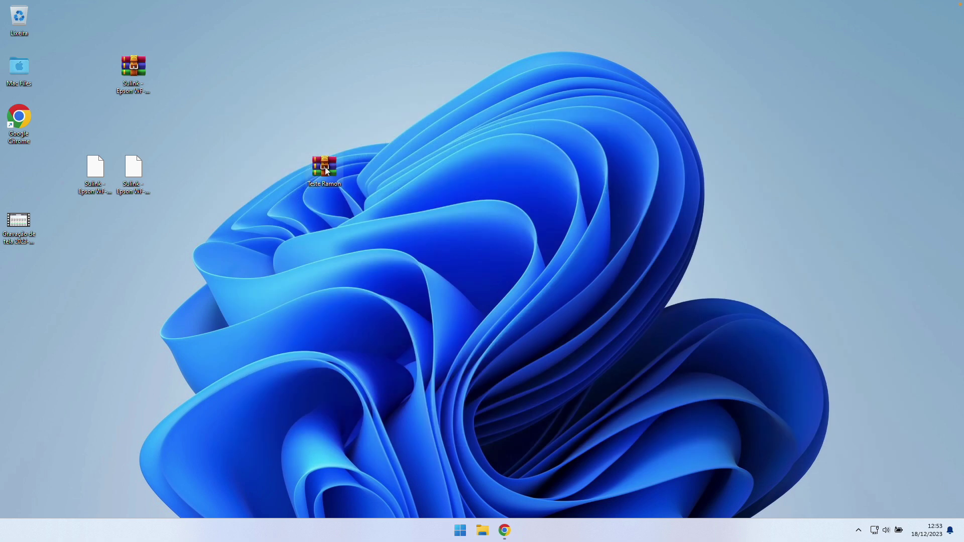
left_click_drag(326, 171, 270, 108)
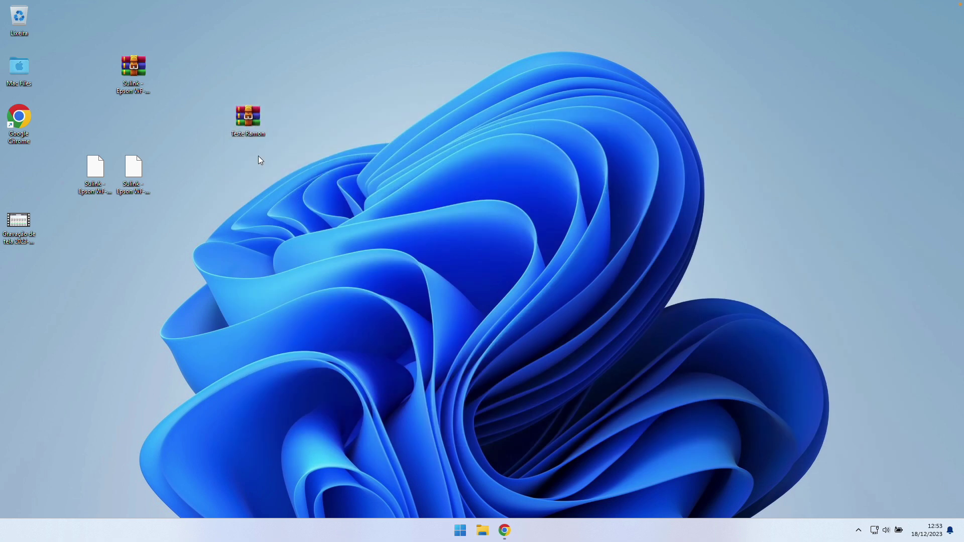